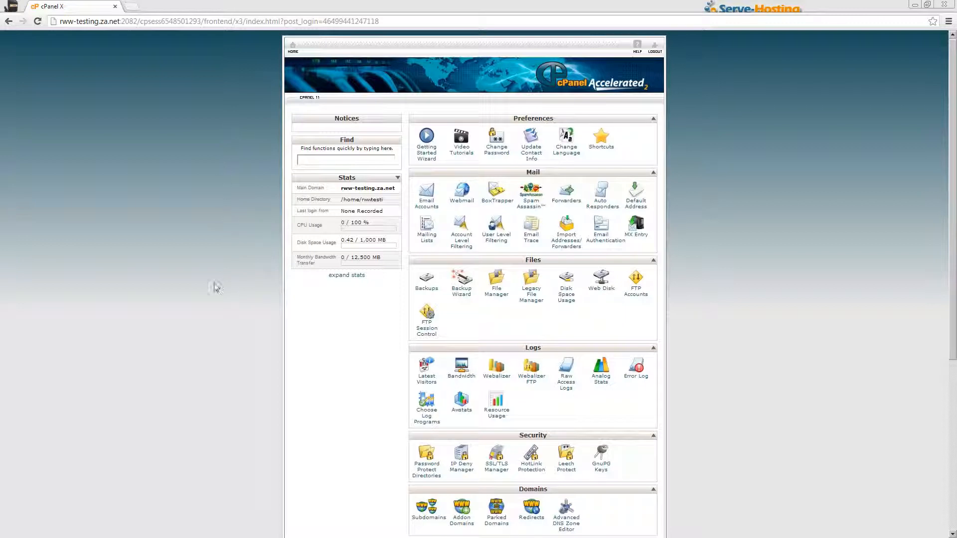
Scroll the cPanel home page down to the Software/Services section.
{"action": "scroll", "coordinate": [214, 284], "scroll_direction": "down", "scroll_amount": 6}
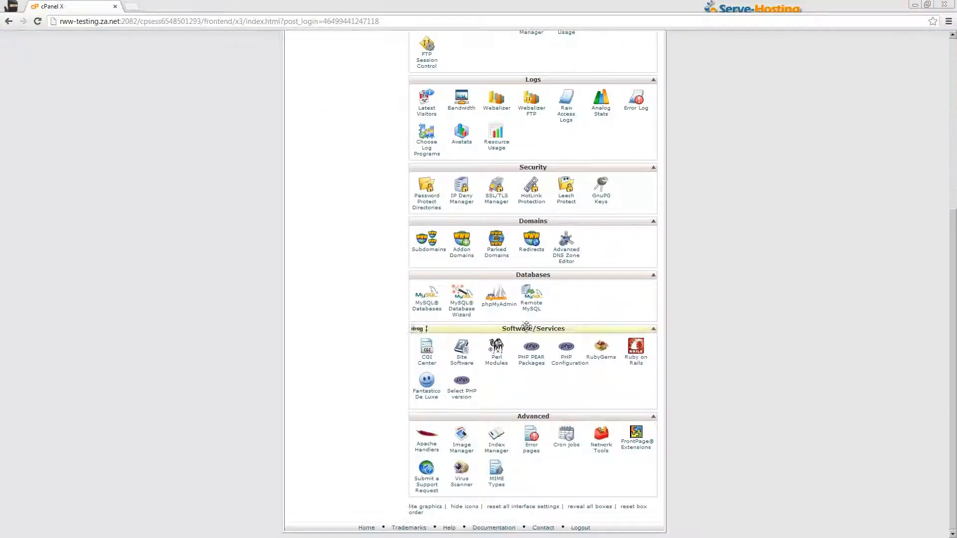
Open Fantastico De Luxe, pick Joomla 2.5, and start a New Installation.
{"action": "left_click", "coordinate": [431, 402]}
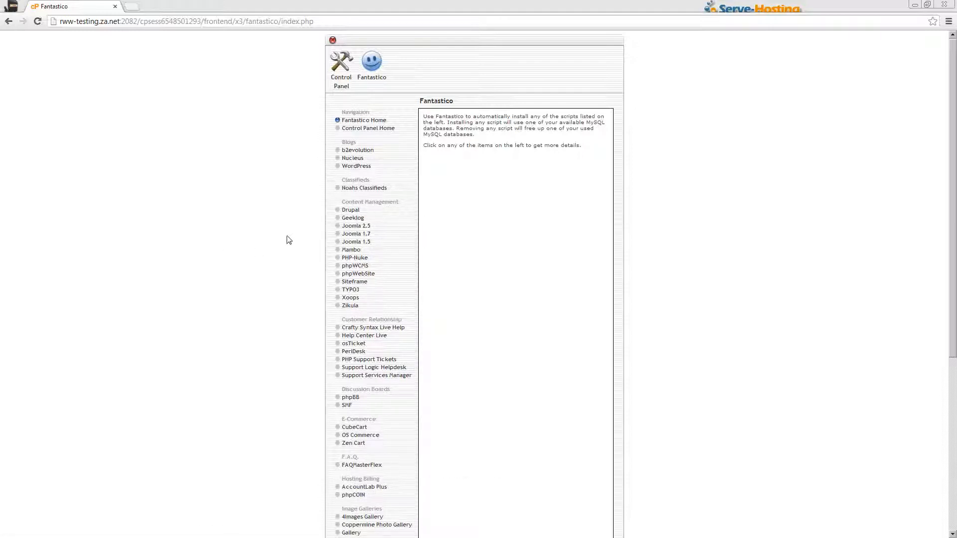
{"action": "left_click", "coordinate": [352, 229]}
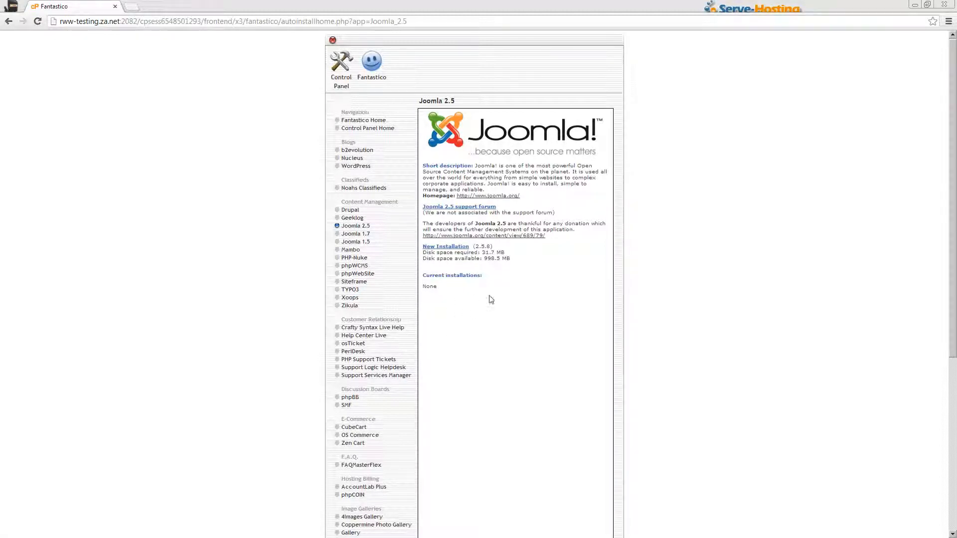
{"action": "left_click", "coordinate": [454, 248]}
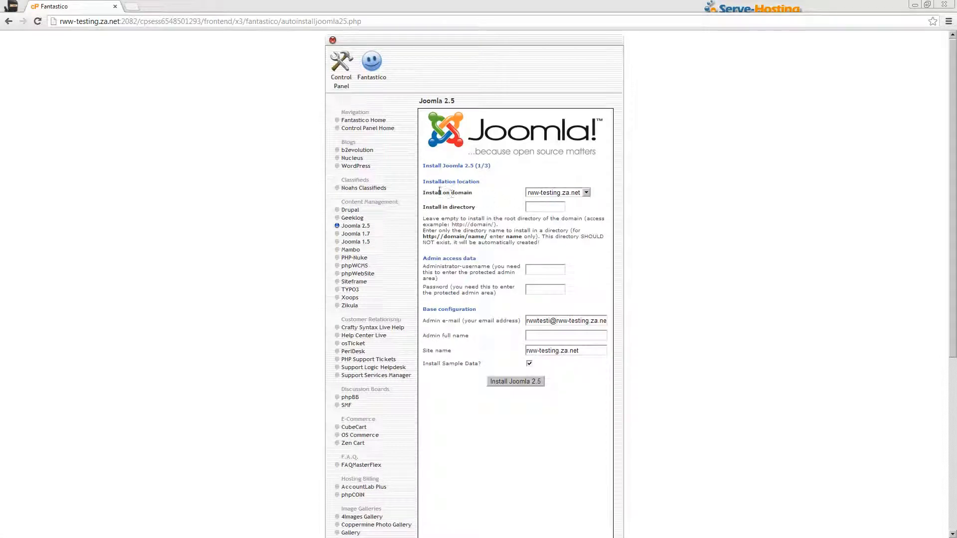
Choose rww-testing.za.net as the install domain and leave the install directory blank for the root.
{"action": "left_click", "coordinate": [572, 195]}
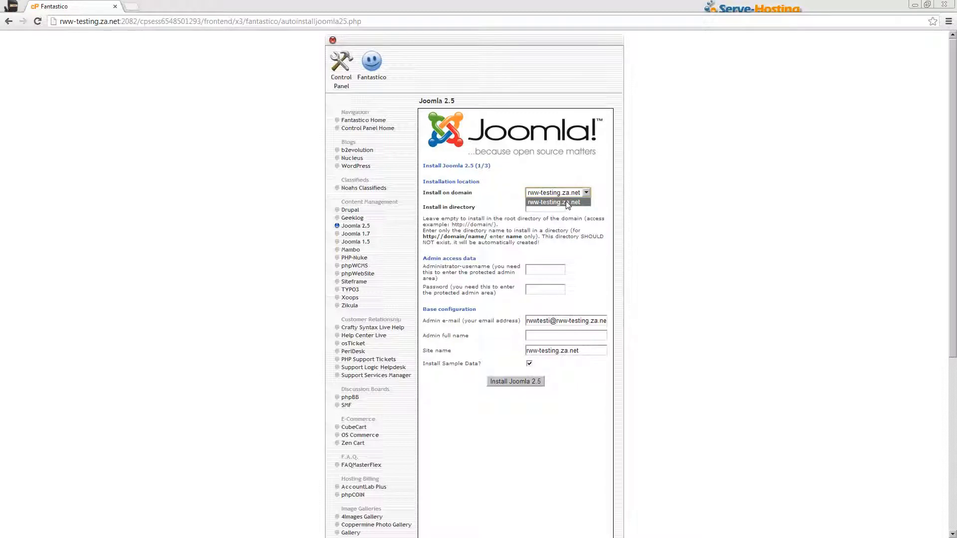
{"action": "left_click", "coordinate": [577, 201]}
{"action": "left_click", "coordinate": [537, 207]}
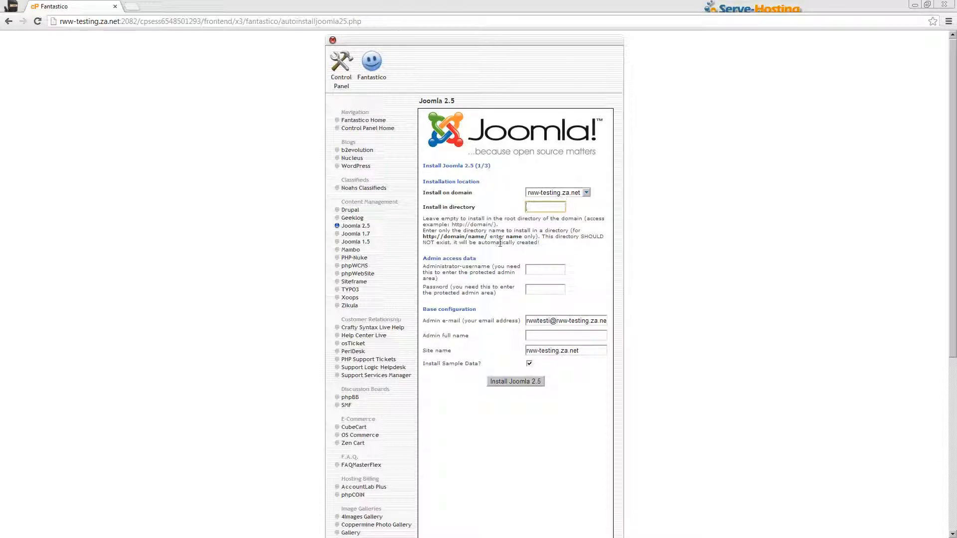
{"action": "left_click", "coordinate": [546, 269]}
Enter the administrator username and the admin password.
{"action": "type", "text": "RWalker"}
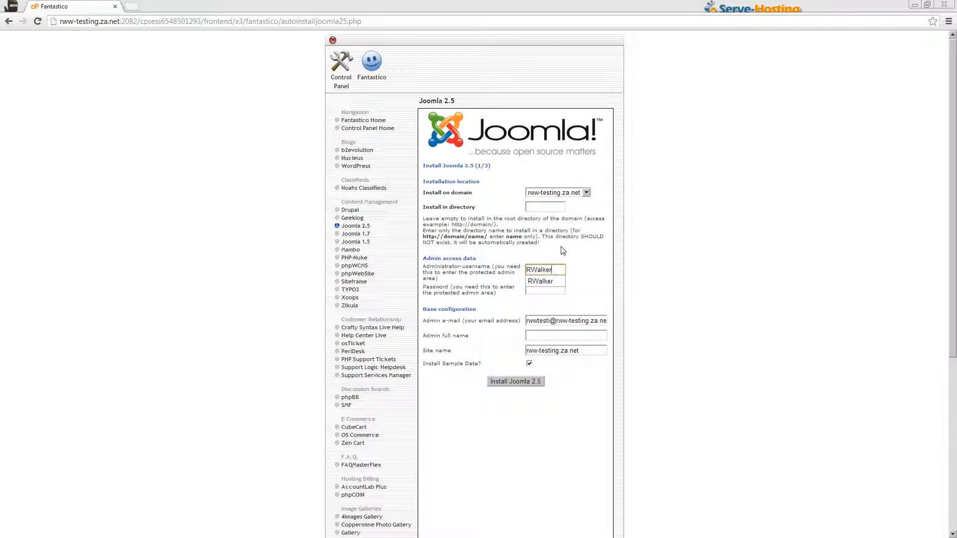
{"action": "key", "text": "Tab"}
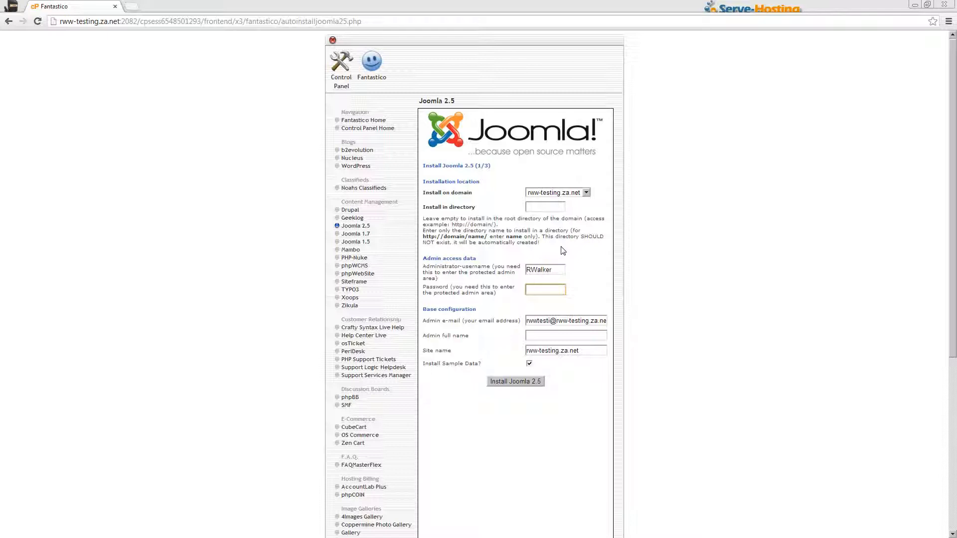
{"action": "type", "text": "password"}
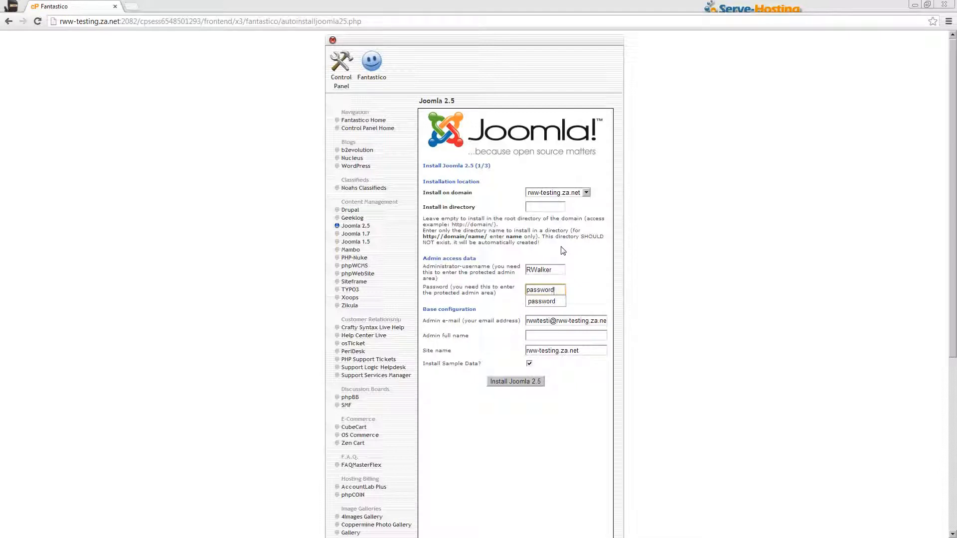
{"action": "left_click", "coordinate": [573, 284]}
Change the admin e-mail prefix to admin and set the full name to Administrator.
{"action": "double_click", "coordinate": [538, 321]}
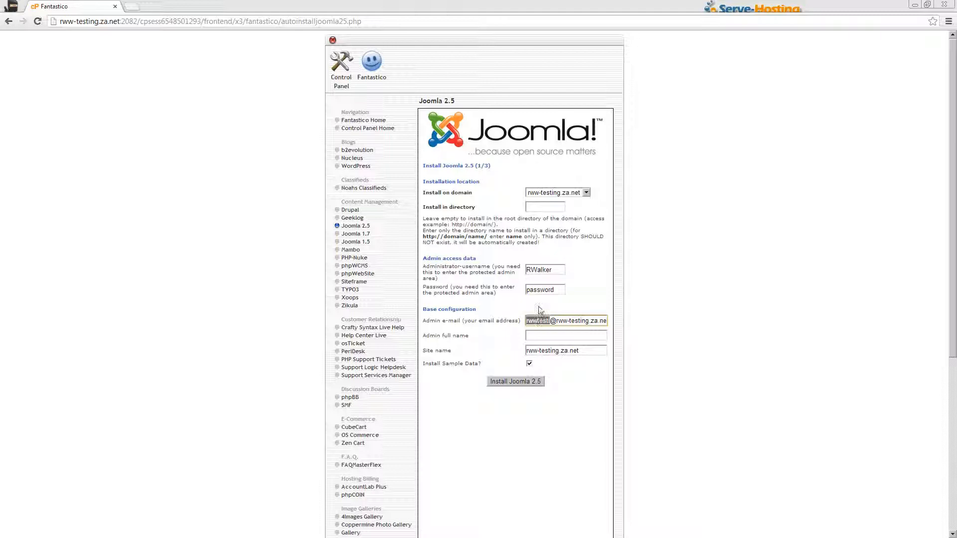
{"action": "type", "text": "admin"}
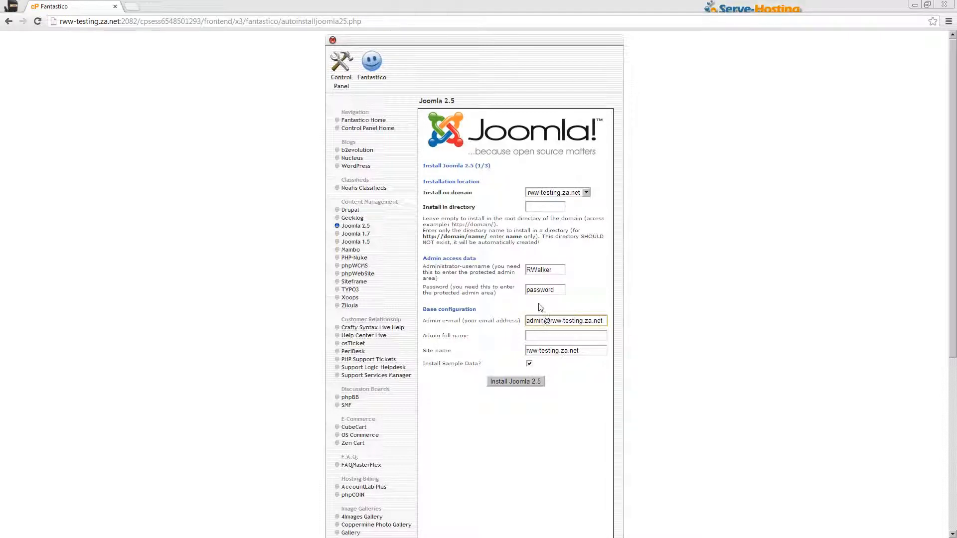
{"action": "left_click", "coordinate": [604, 322]}
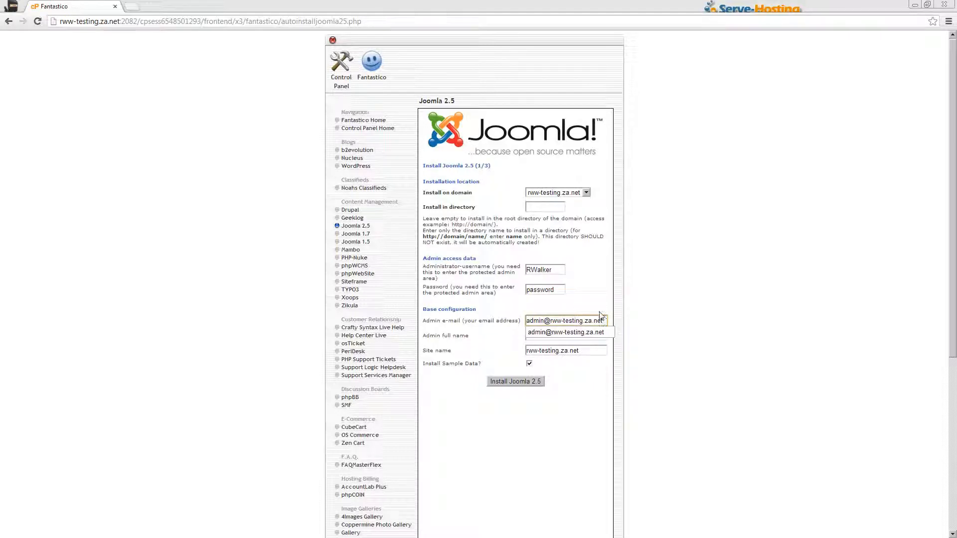
{"action": "left_click", "coordinate": [548, 336]}
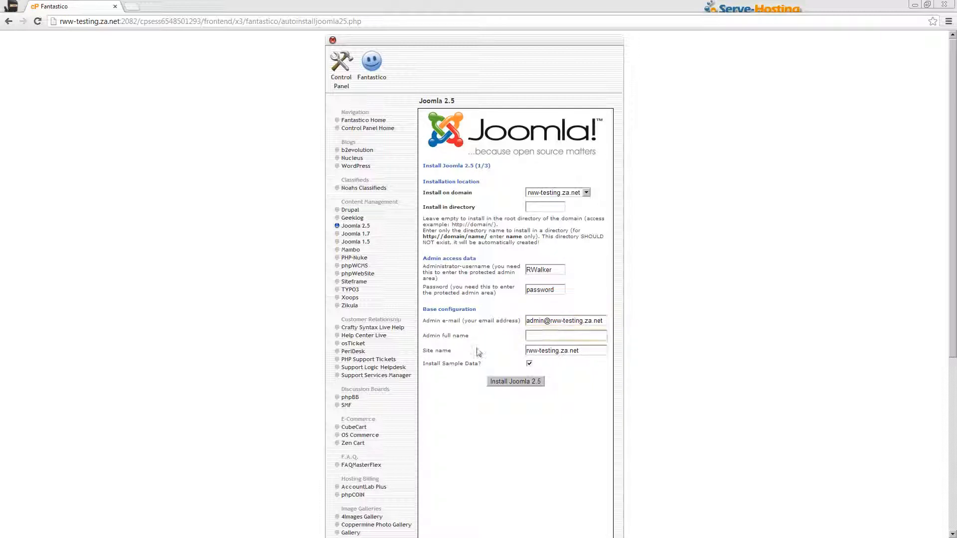
{"action": "type", "text": "Administrator"}
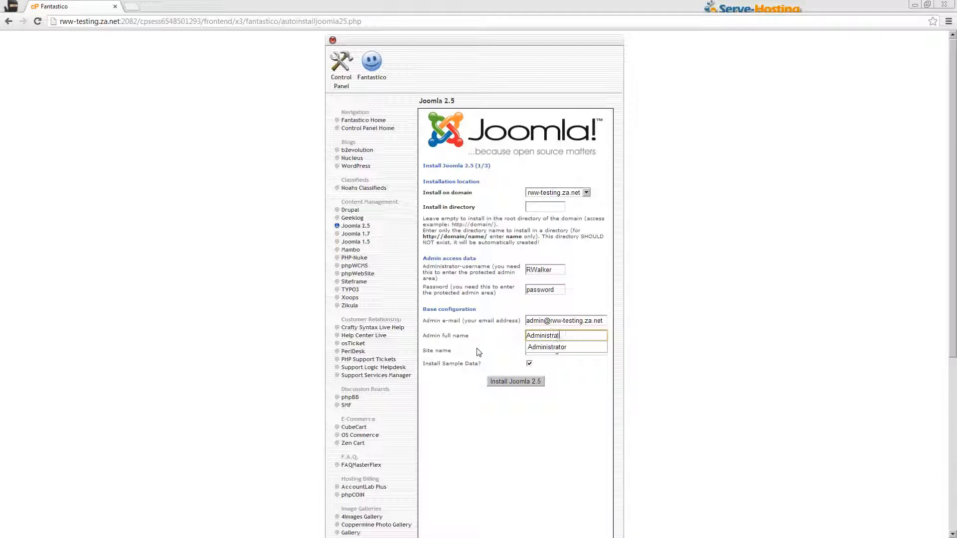
{"action": "left_click", "coordinate": [501, 336]}
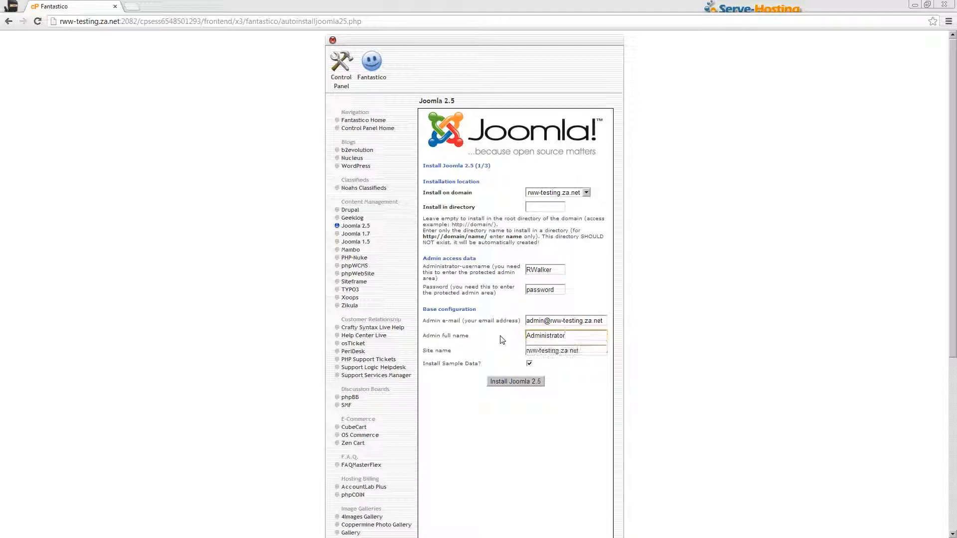
{"action": "left_click", "coordinate": [499, 348]}
Set the site name to My Test Site and keep Install Sample Data ticked.
{"action": "triple_click", "coordinate": [542, 351]}
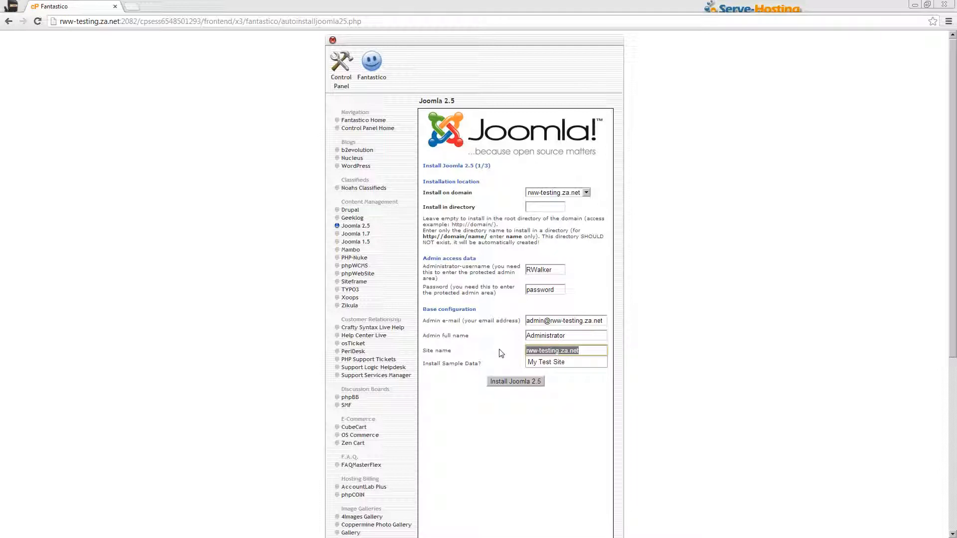
{"action": "type", "text": "My Test"}
{"action": "key", "text": "Down"}
{"action": "key", "text": "Return"}
{"action": "key", "text": "Tab"}
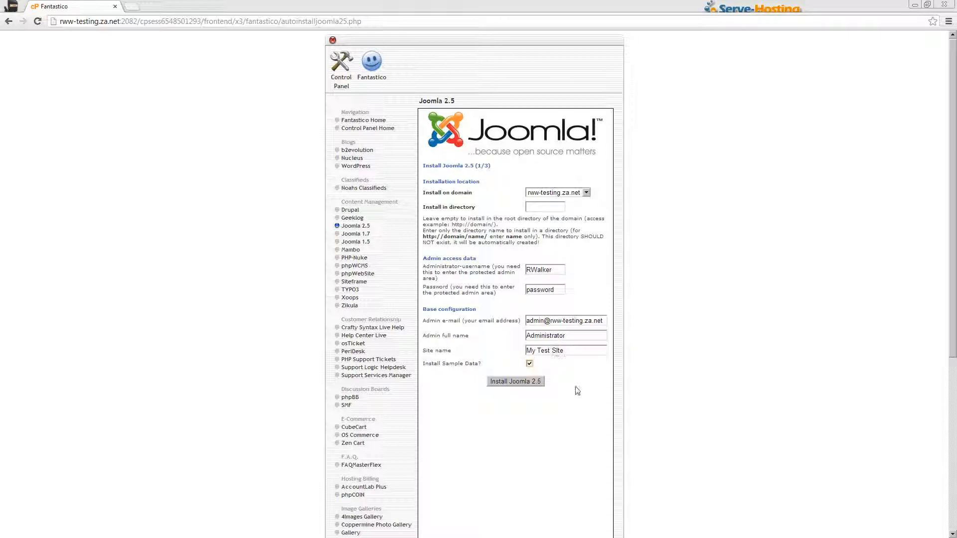
{"action": "left_click", "coordinate": [529, 364]}
{"action": "left_click", "coordinate": [529, 365]}
Submit the install settings, then open cPanel home in a new tab beside the 'images' conflict error.
{"action": "left_click", "coordinate": [516, 384]}
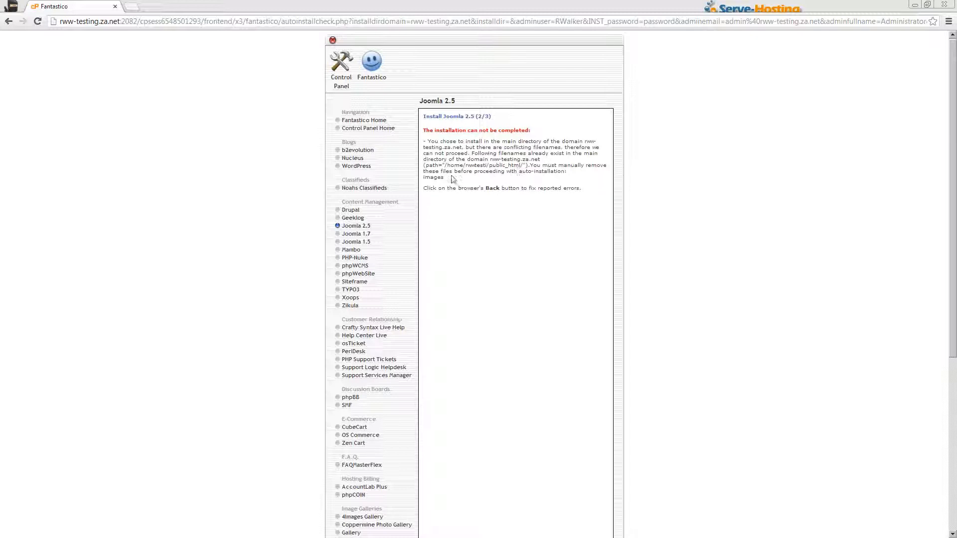
{"action": "double_click", "coordinate": [433, 176]}
{"action": "right_click", "coordinate": [339, 64]}
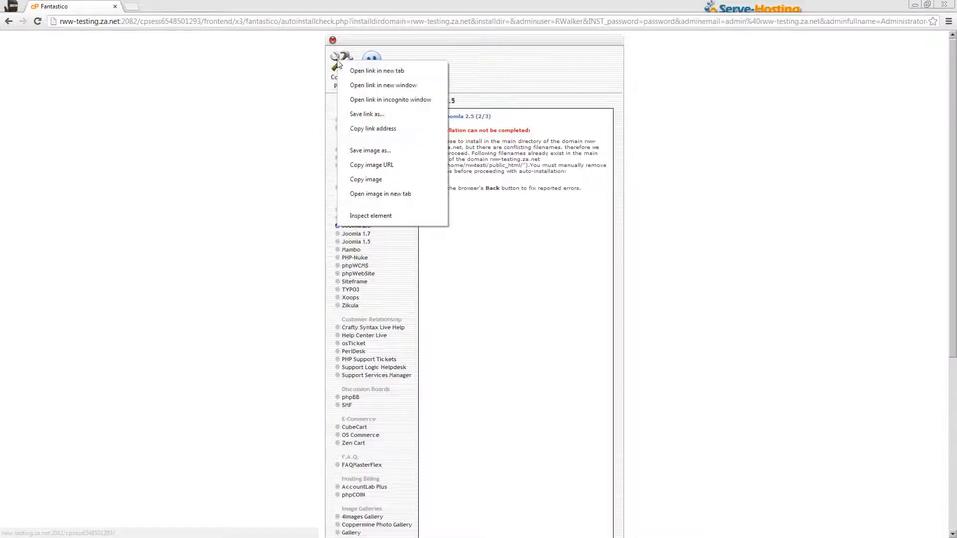
{"action": "left_click", "coordinate": [363, 72]}
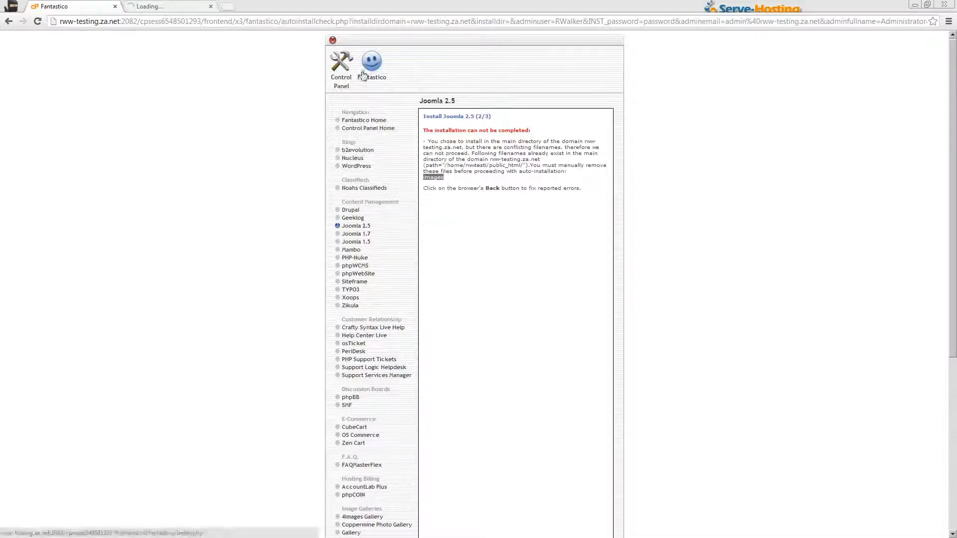
{"action": "left_click", "coordinate": [182, 9]}
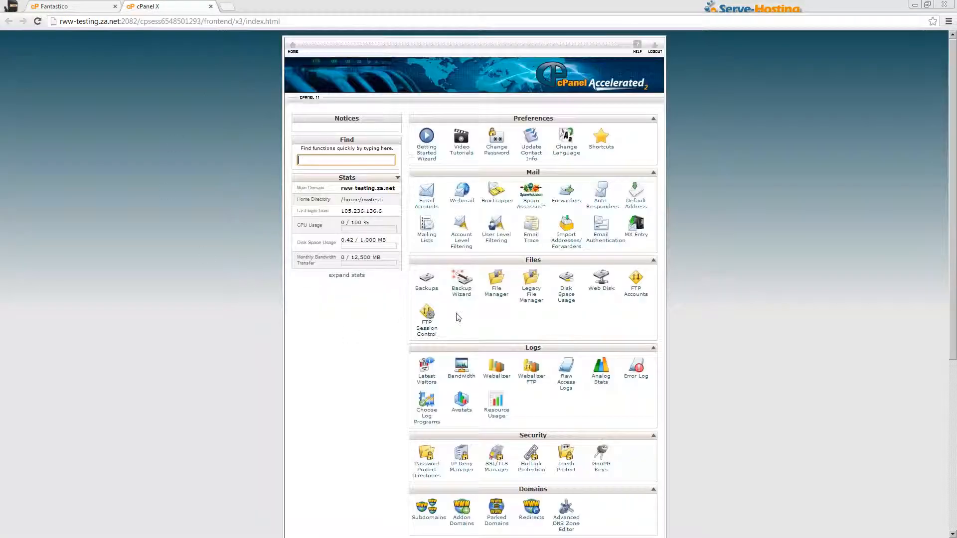
Open File Manager at Web Root with hidden files shown.
{"action": "left_click", "coordinate": [495, 291]}
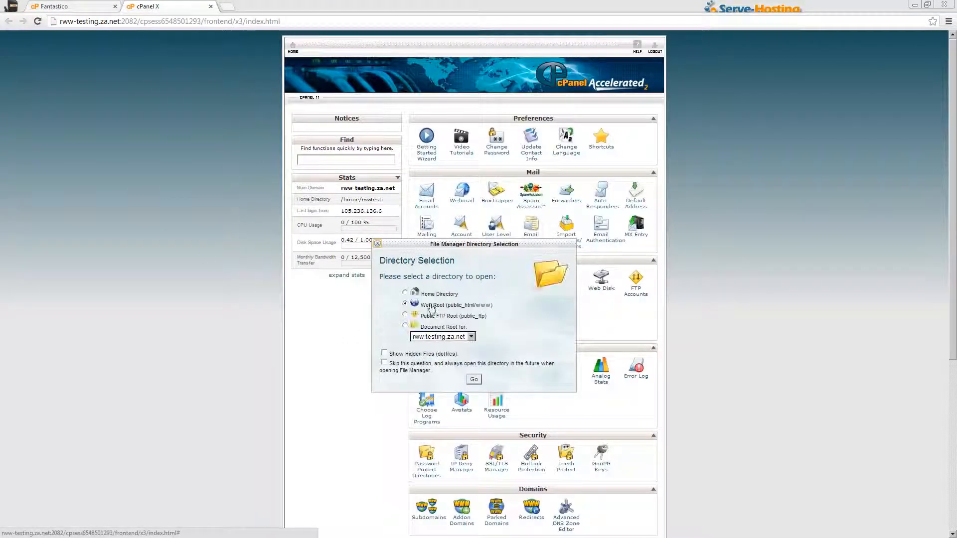
{"action": "left_click", "coordinate": [397, 355]}
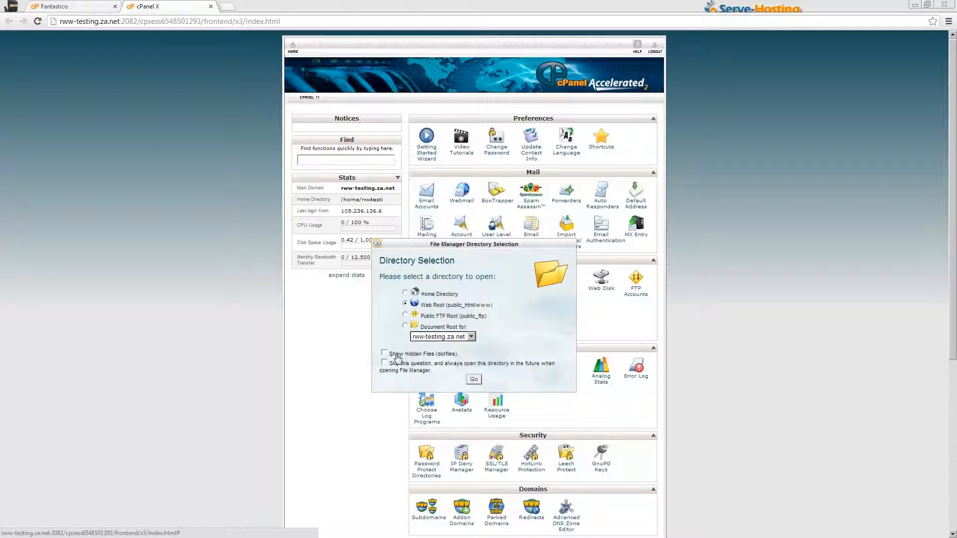
{"action": "left_click", "coordinate": [474, 380]}
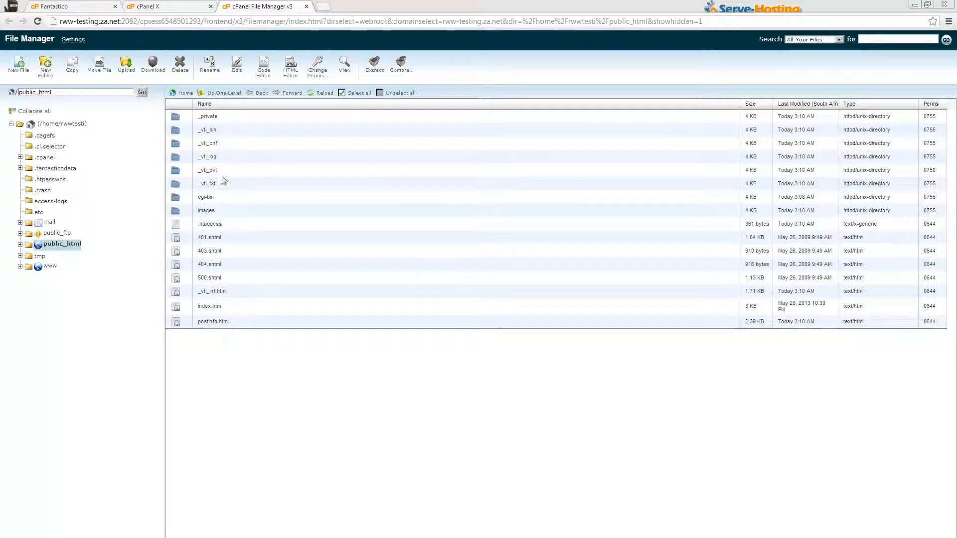
Rename the public_html 'images' folder to images-old and close File Manager.
{"action": "left_click", "coordinate": [226, 212]}
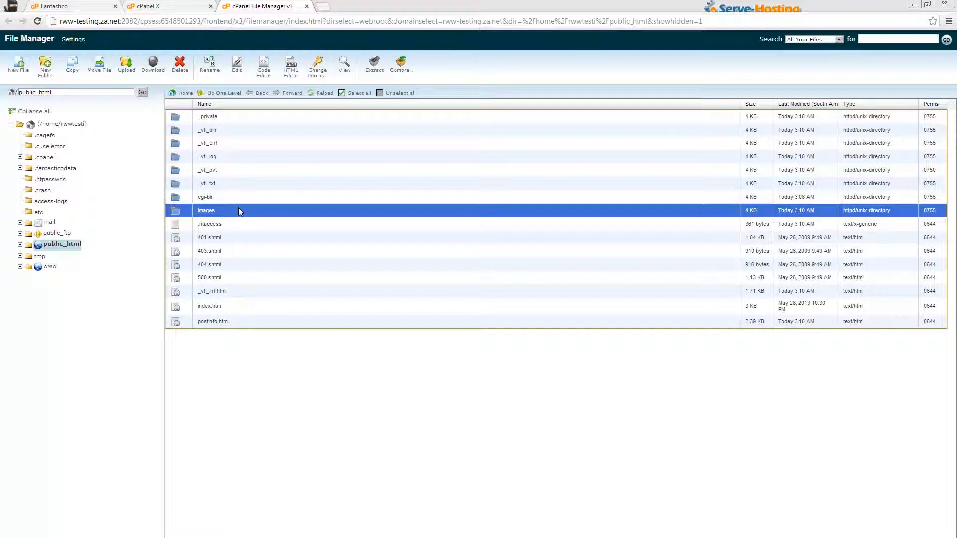
{"action": "left_click", "coordinate": [210, 73]}
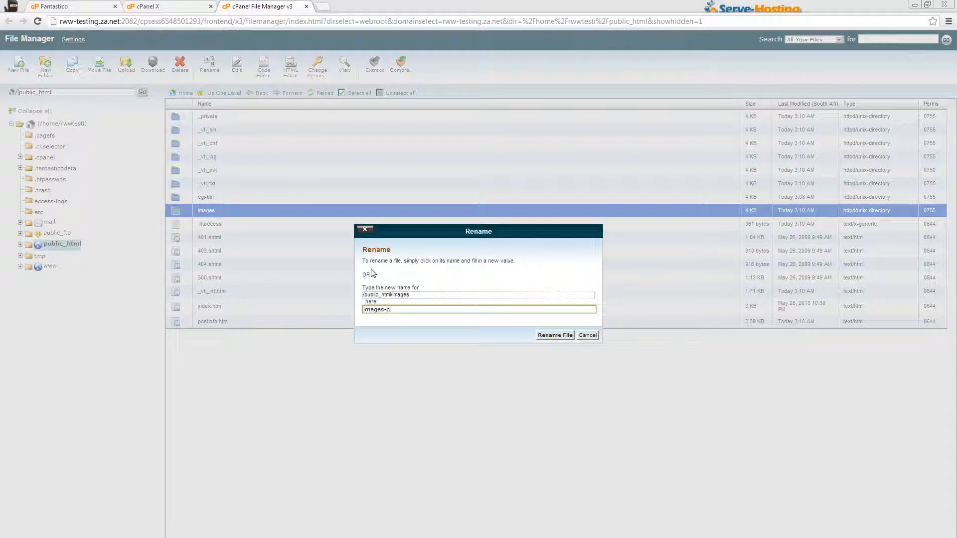
{"action": "key", "text": "BackSpace"}
{"action": "key", "text": "BackSpace"}
{"action": "type", "text": "old"}
{"action": "left_click", "coordinate": [548, 335]}
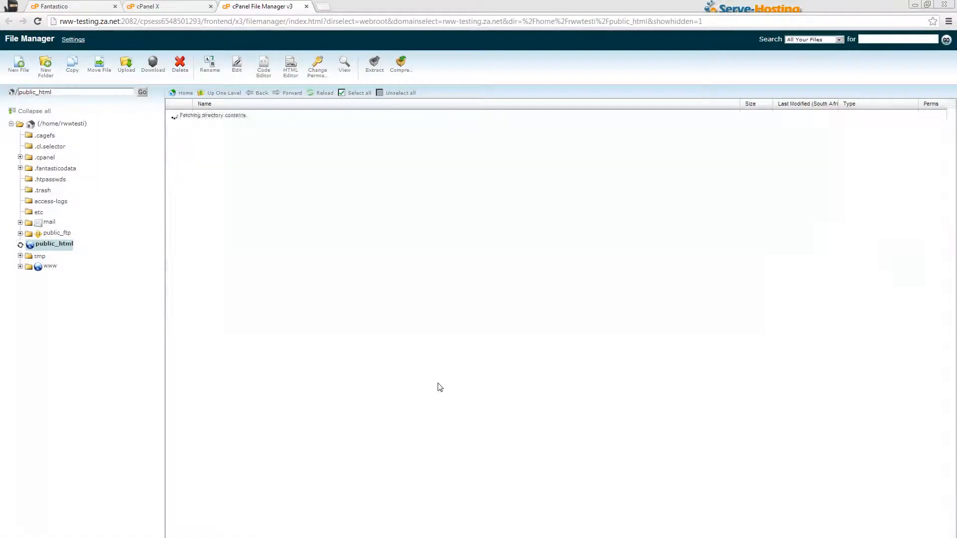
{"action": "left_click", "coordinate": [306, 7]}
Return to the Joomla 2.5 install form, resubmit it, and finish the installation.
{"action": "left_click", "coordinate": [211, 7]}
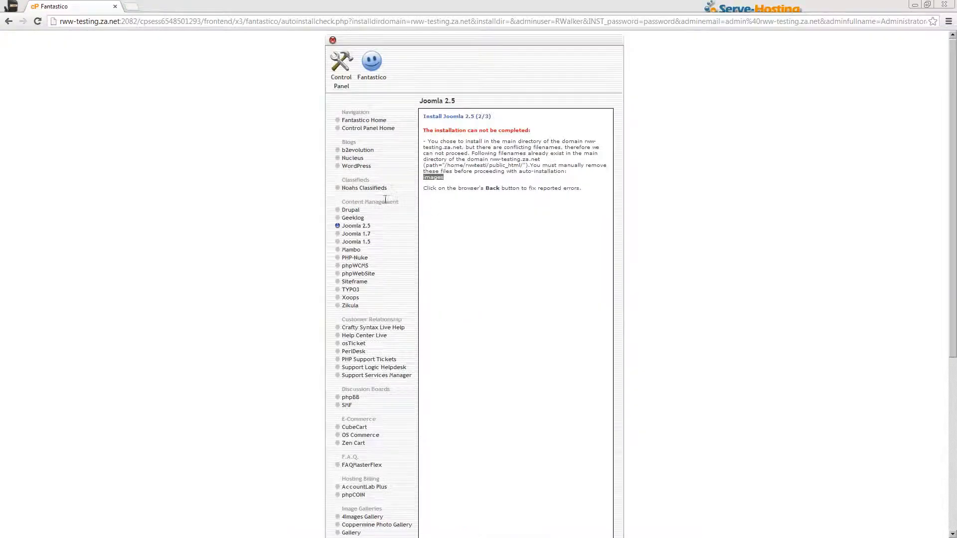
{"action": "left_click", "coordinate": [8, 21]}
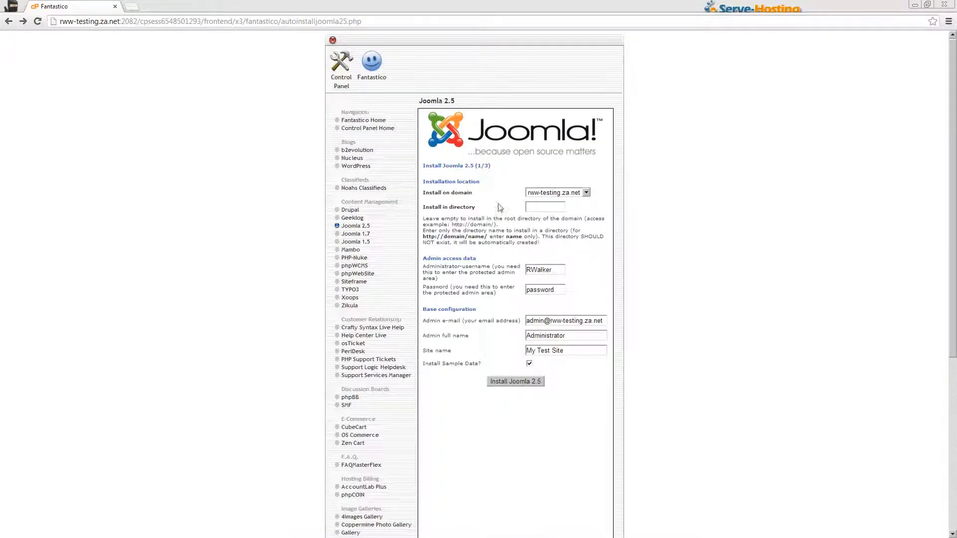
{"action": "left_click", "coordinate": [509, 381]}
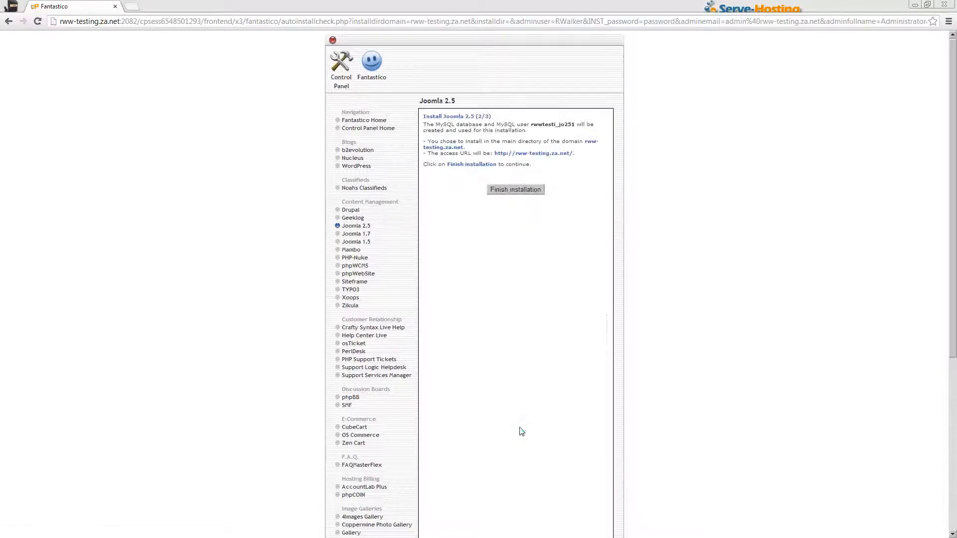
{"action": "left_click", "coordinate": [495, 192]}
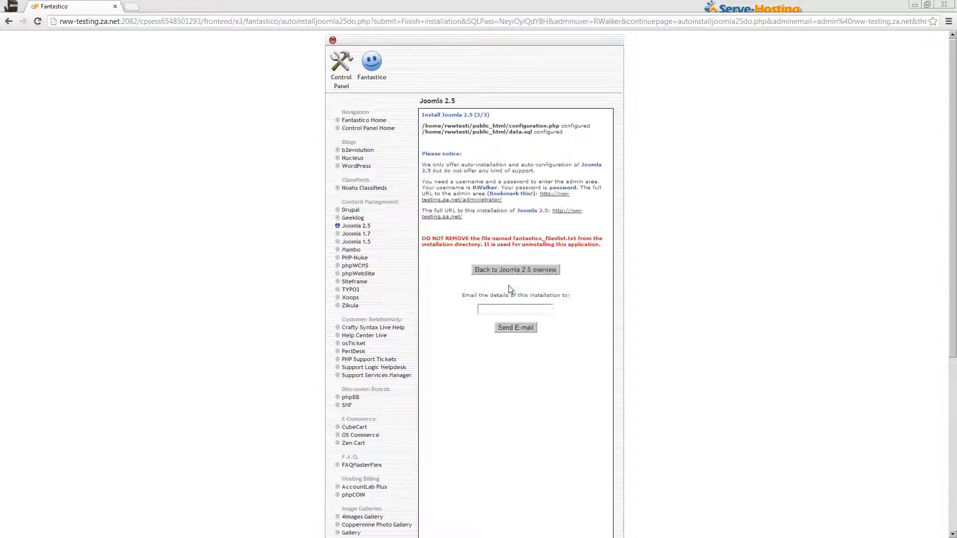
Open the Joomla admin URL and the new site URL in separate tabs.
{"action": "right_click", "coordinate": [559, 198]}
{"action": "left_click", "coordinate": [578, 204]}
{"action": "right_click", "coordinate": [566, 214]}
{"action": "left_click", "coordinate": [581, 220]}
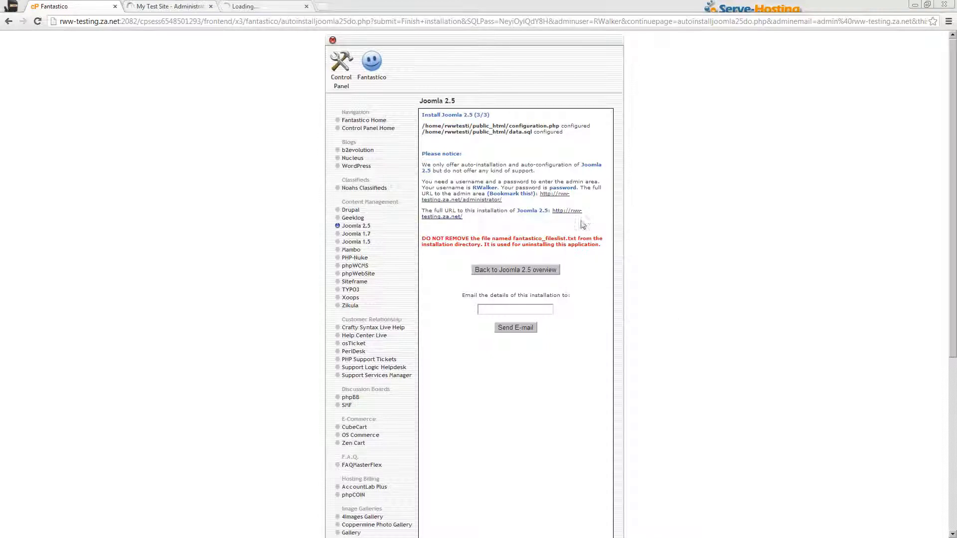
{"action": "left_click", "coordinate": [180, 7]}
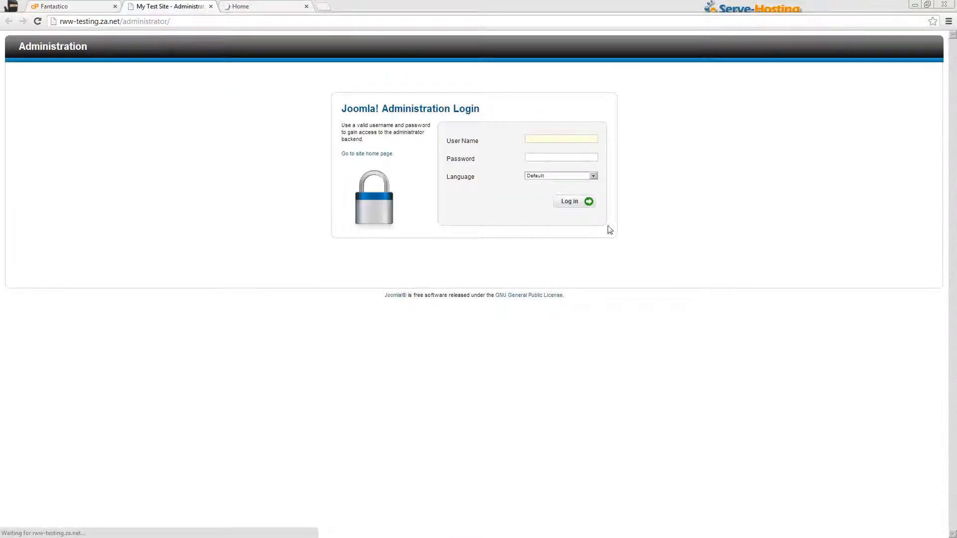
Log in to the Joomla administrator with the admin username and password, then check the front page.
{"action": "left_click", "coordinate": [556, 140]}
{"action": "type", "text": "RW"}
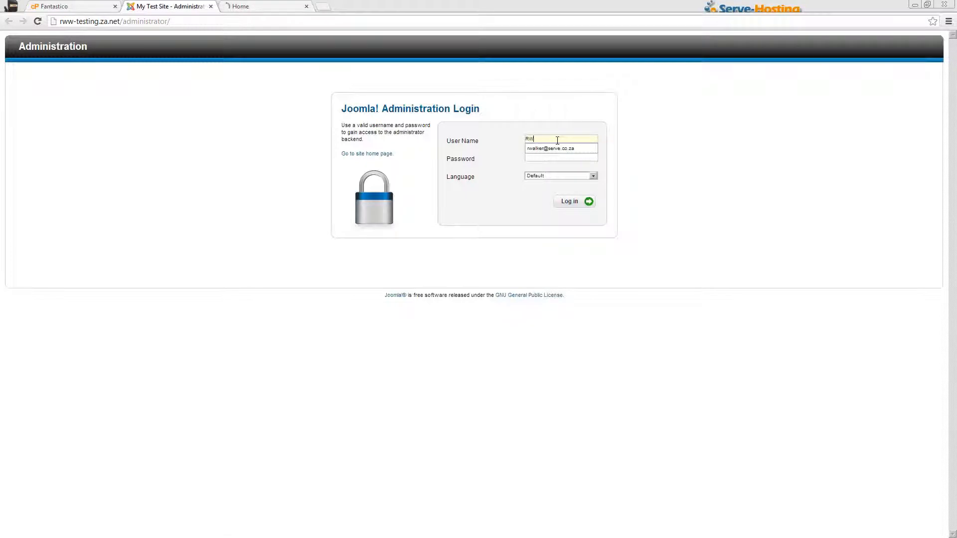
{"action": "type", "text": "alker"}
{"action": "key", "text": "Tab"}
{"action": "type", "text": "••••"}
{"action": "key", "text": "Return"}
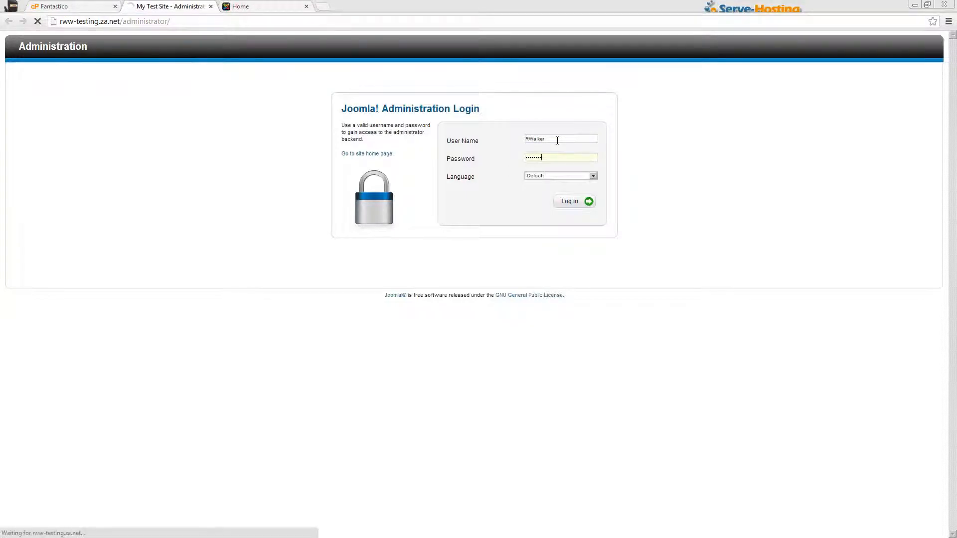
{"action": "left_click", "coordinate": [264, 6]}
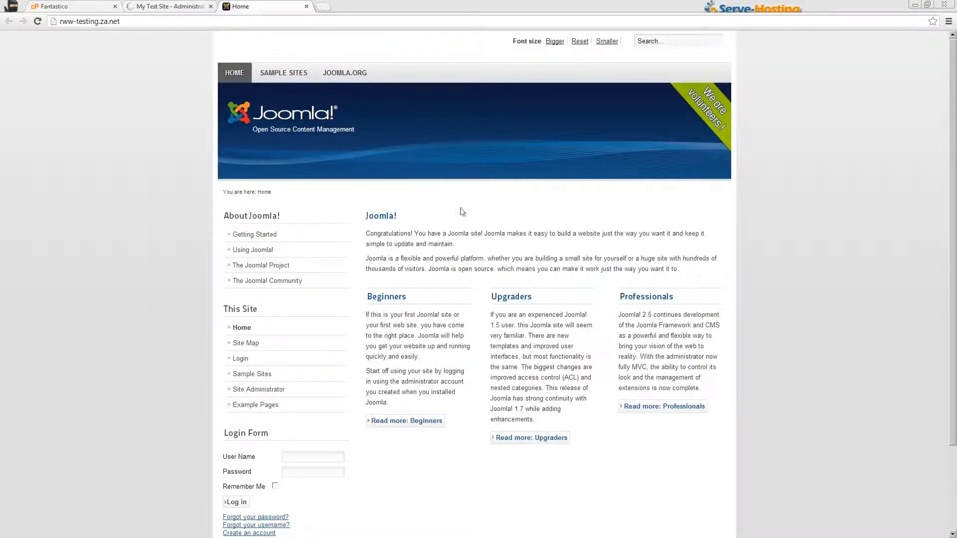
{"action": "left_click", "coordinate": [169, 6]}
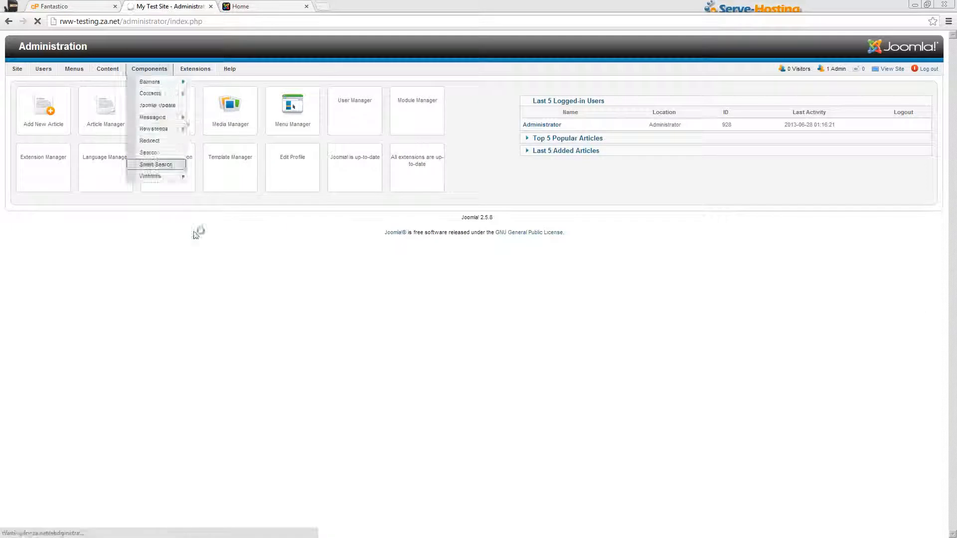